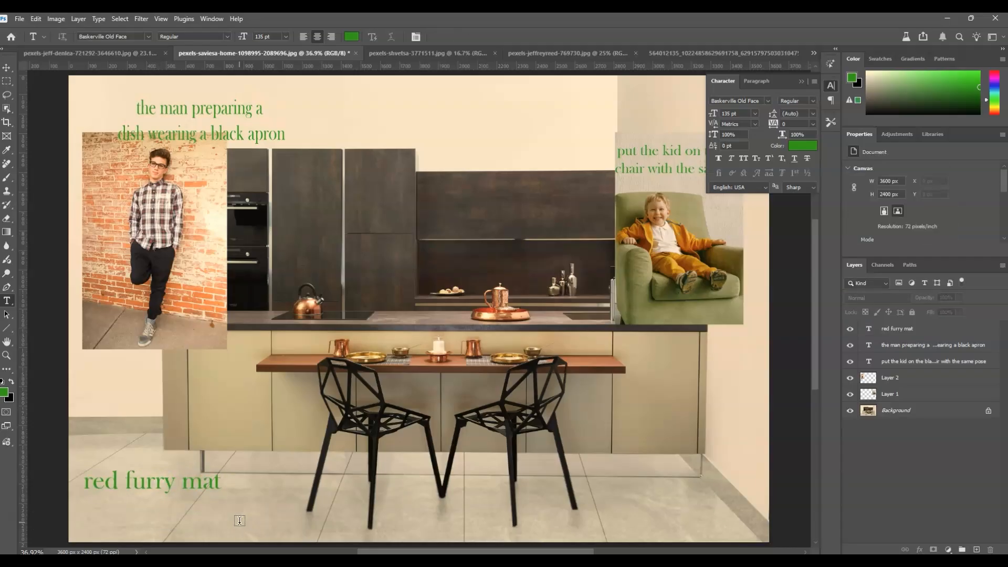
Step: On a new layer, paint a green circle around the man's photo and caption, with an arrow leading to the kitchen counter
left_click(977, 550)
key("b")
left_click_drag(284, 95, 294, 118)
left_click_drag(279, 186, 495, 281)
Step: Circle the child's photo in green and paint arrows from it to the right chair and from "red furry mat" to the floor
left_click_drag(768, 300, 754, 324)
left_click_drag(654, 282, 519, 401)
mouse_move(513, 398)
left_mouse_down()
mouse_move(527, 406)
mouse_move(519, 421)
left_mouse_up()
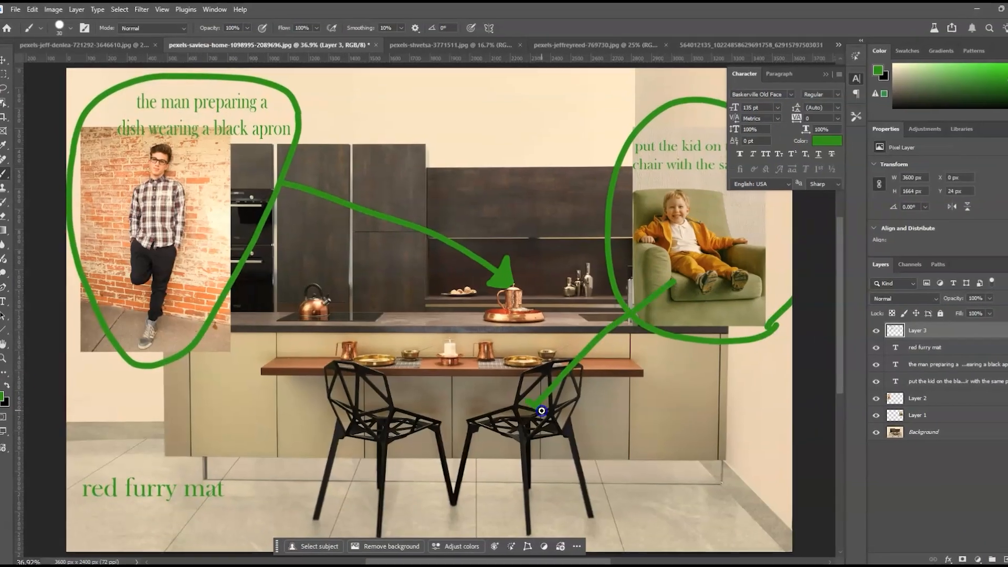
left_click_drag(242, 491, 432, 513)
left_click_drag(414, 502, 419, 513)
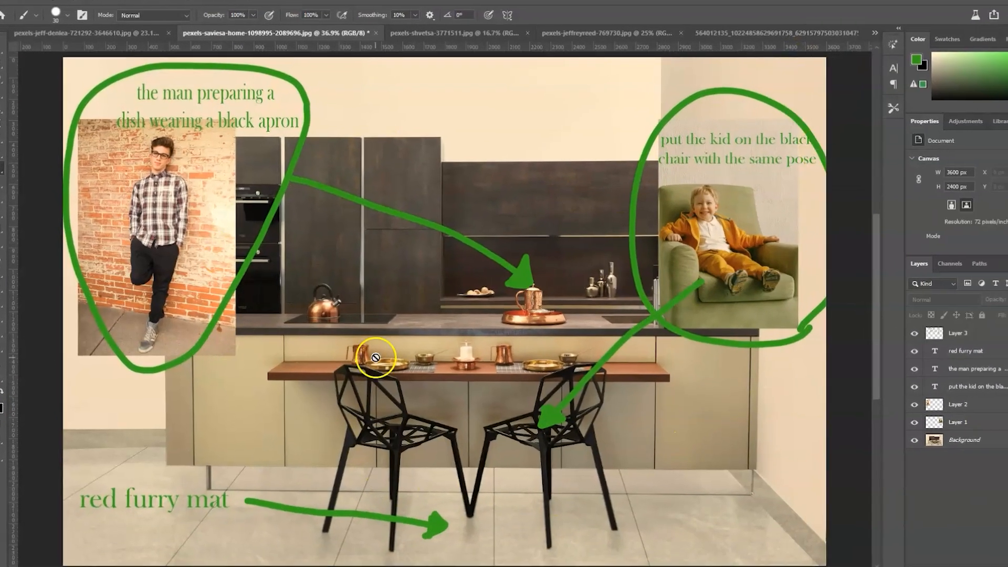
key("ctrl+a")
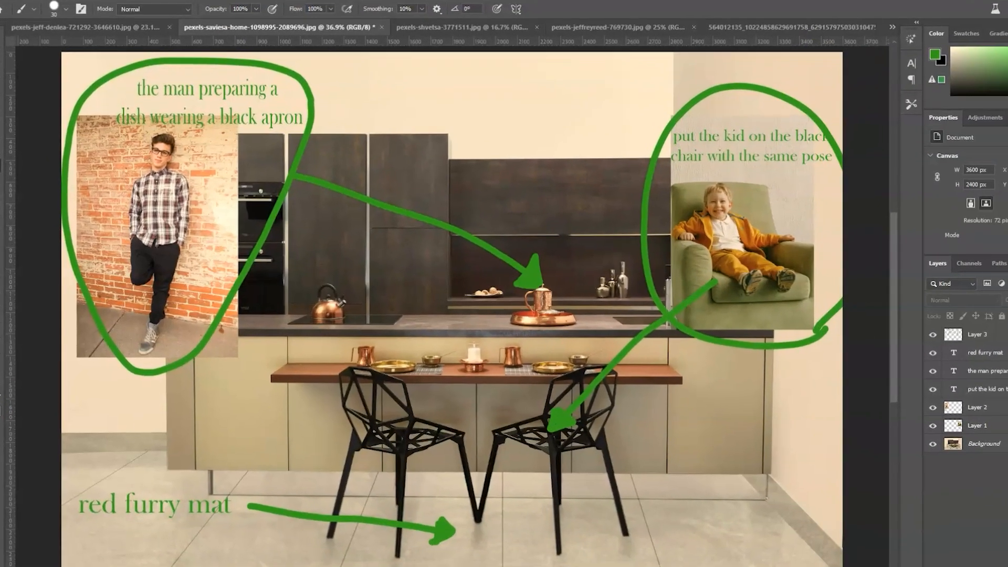
left_click(361, 541)
left_click(476, 565)
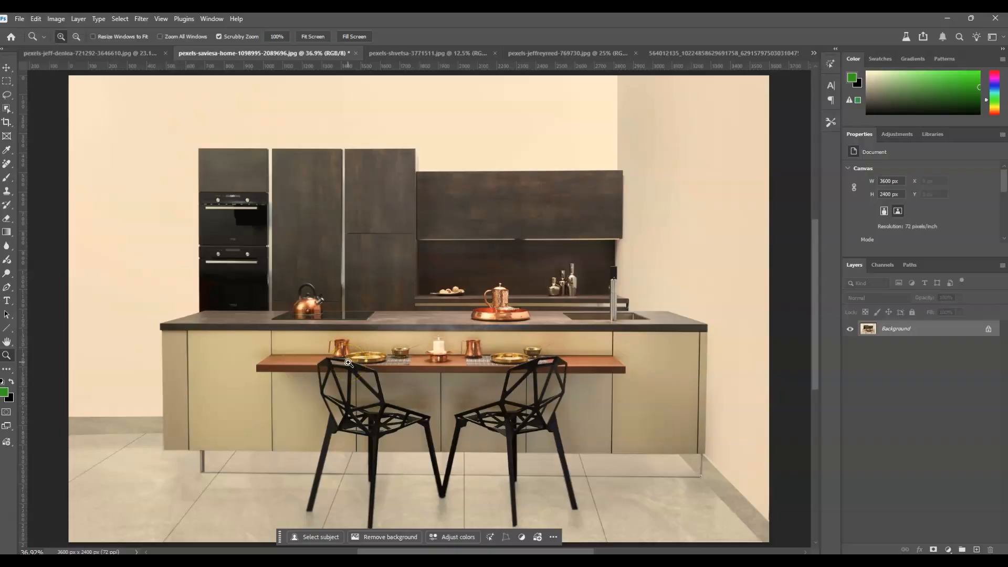
Step: Copy the whole photo of the child in the green armchair and paste it into the kitchen image
left_click(428, 53)
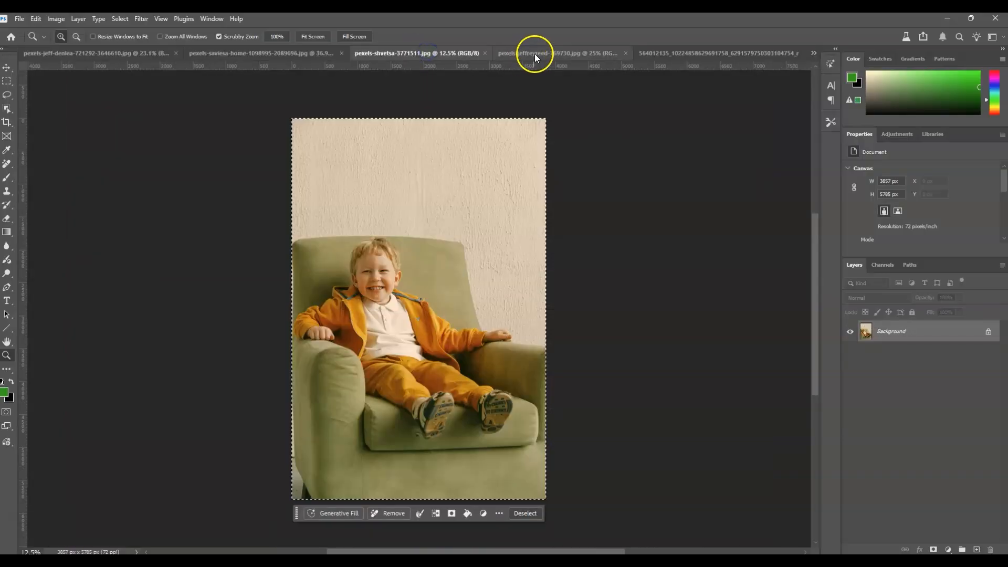
left_click(535, 53)
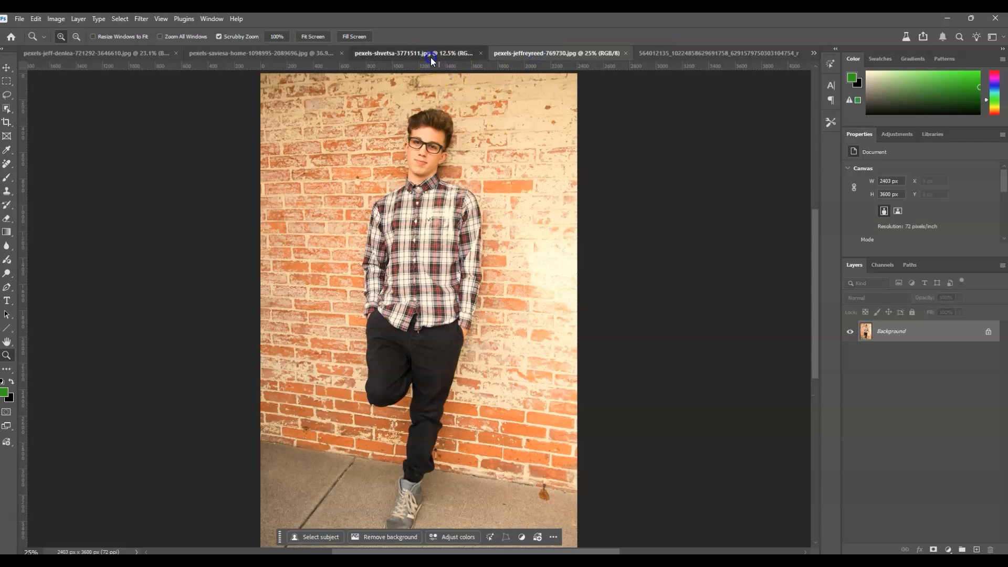
left_click(431, 53)
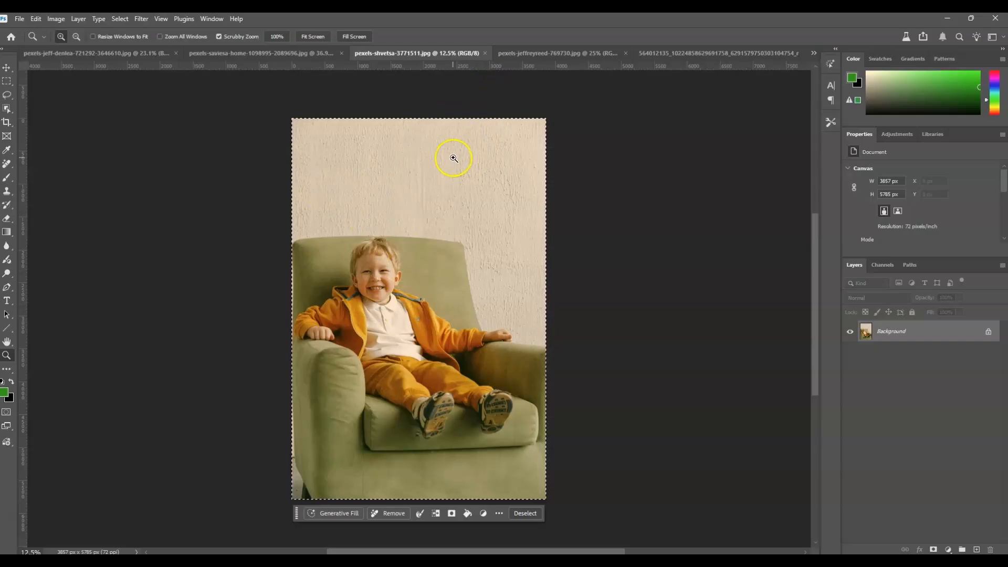
left_click(404, 282)
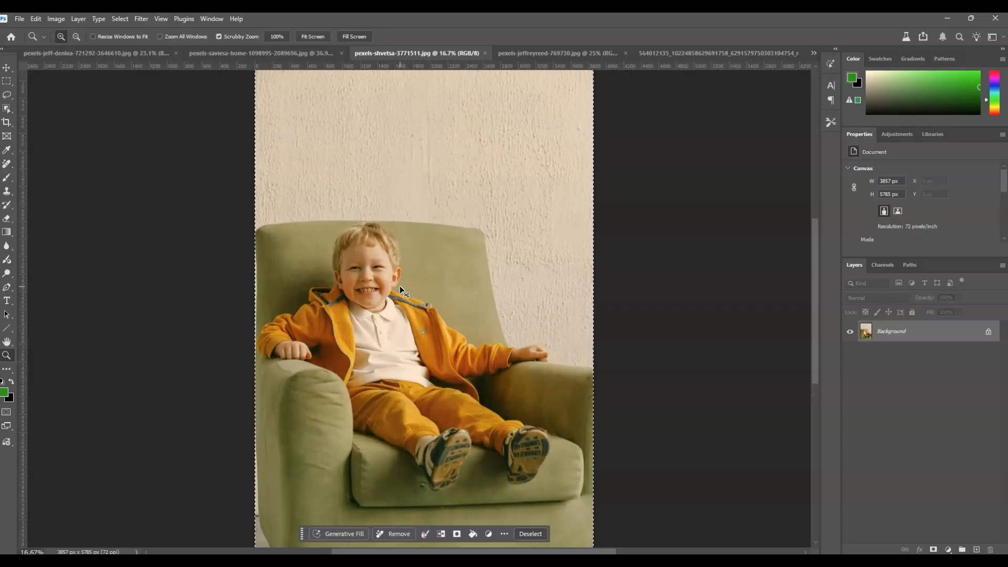
left_click(272, 53)
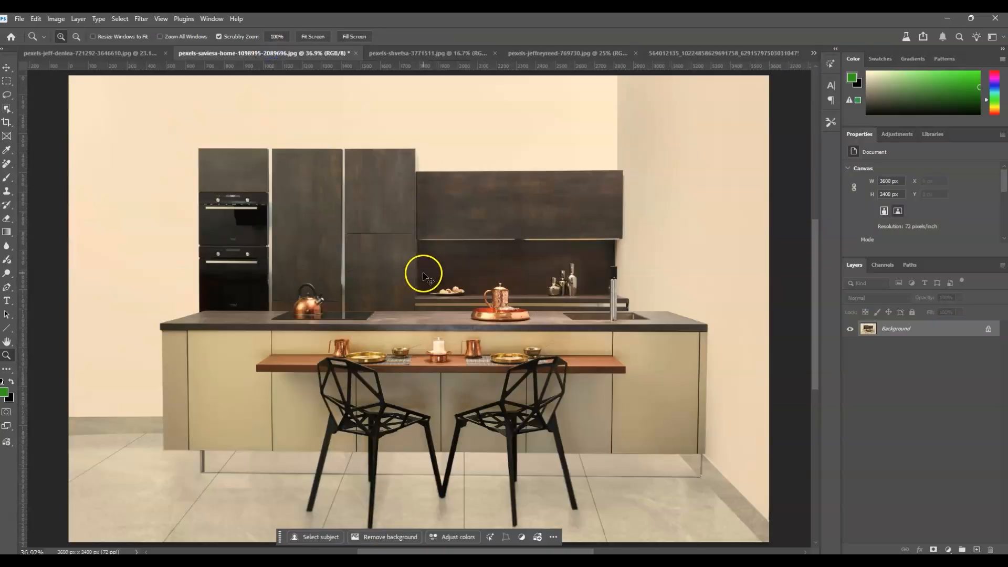
key("ctrl+v")
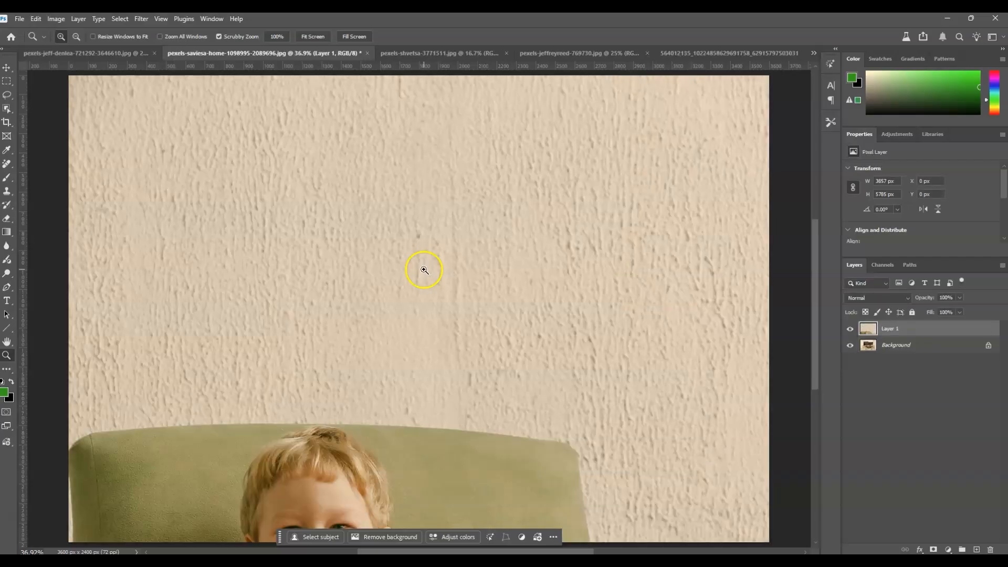
Step: Scale the pasted child photo to about 17% and place it over the right wall, just above the counter's end
key("ctrl+t")
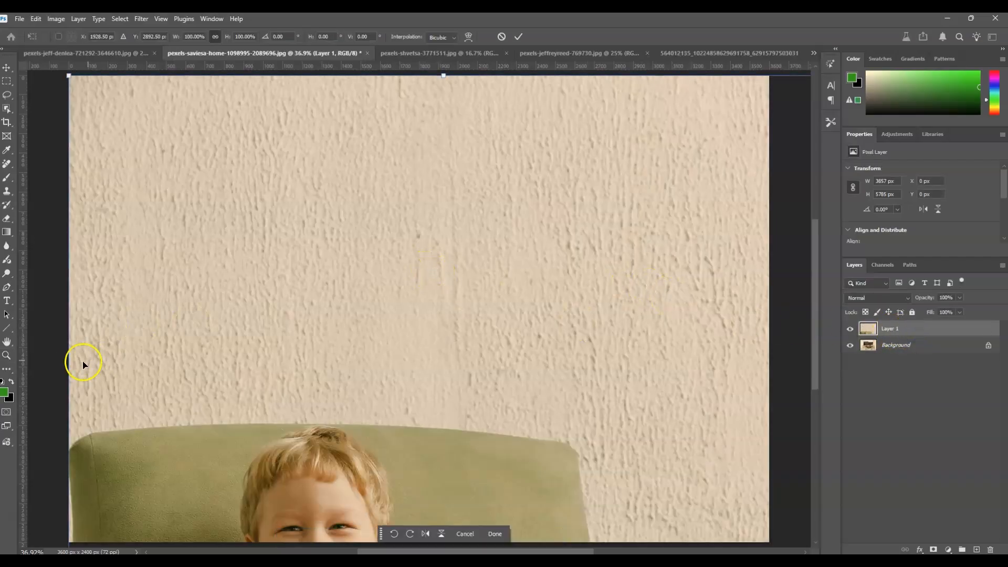
left_click_drag(69, 355, 362, 257)
left_click_drag(547, 227, 689, 206)
left_click_drag(750, 120, 723, 193)
left_click_drag(670, 235, 681, 215)
left_click_drag(724, 161, 743, 132)
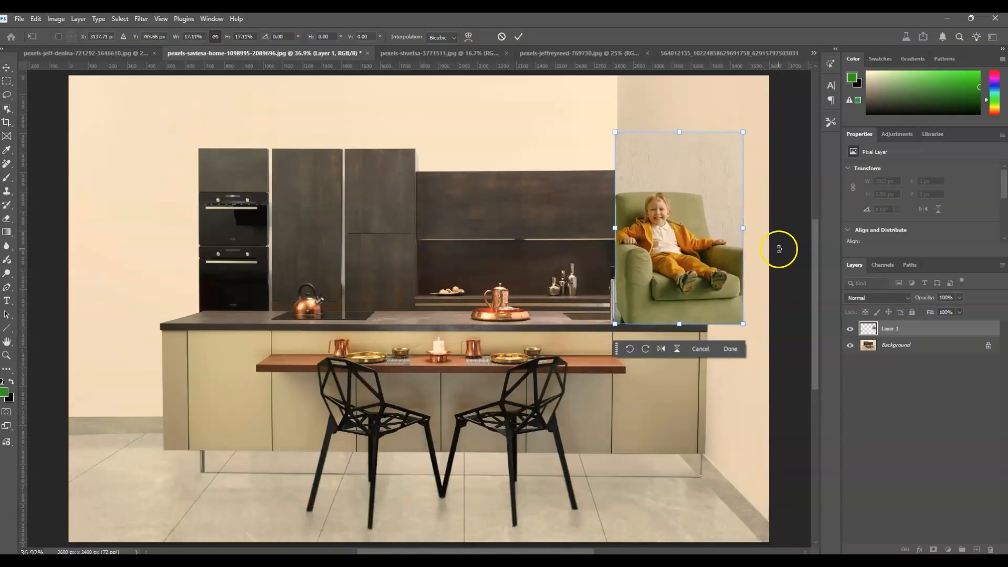
key("Return")
Step: Select and copy the entire photo of the man leaning on the brick wall
left_click(437, 53)
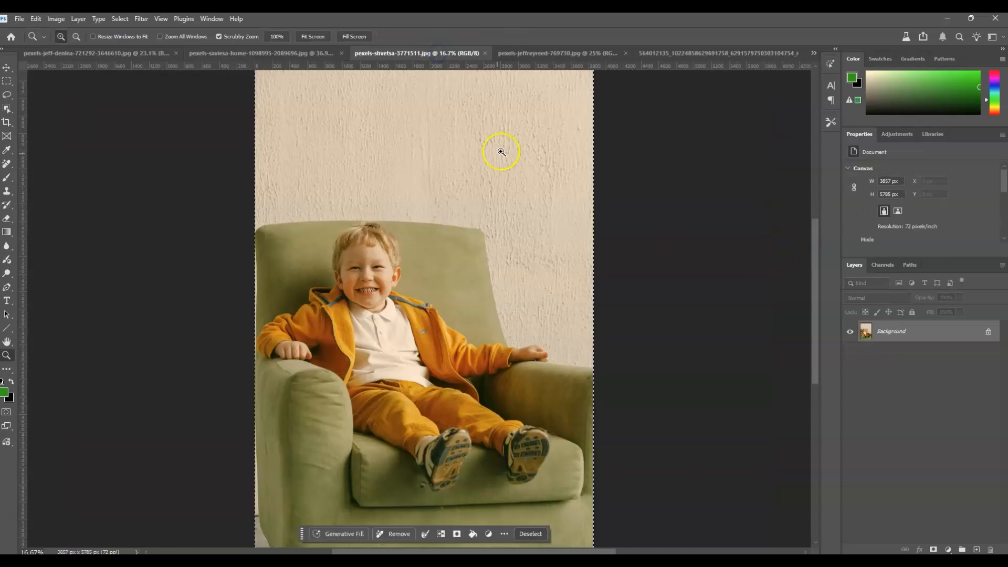
left_click(570, 54)
key("ctrl+a")
left_click(93, 53)
key("ctrl+v")
key("ctrl+z")
Step: Paste the man's photo into the kitchen image, scaled to about 745 × 1116 px beside the ovens on the left wall
left_click(252, 53)
key("ctrl+v")
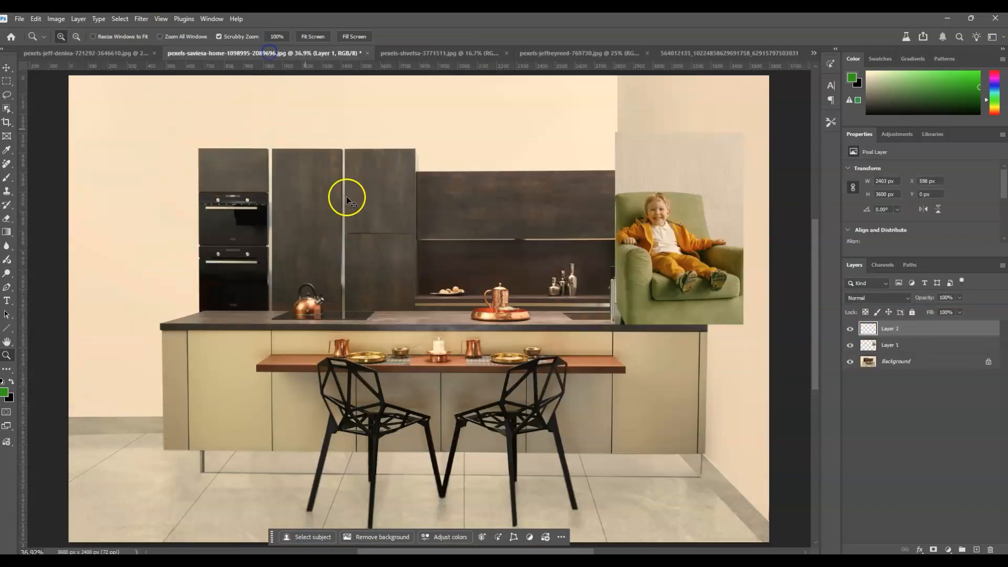
key("ctrl+t")
left_click_drag(653, 259, 385, 284)
left_click_drag(383, 95, 185, 390)
left_click_drag(129, 440, 268, 231)
left_click_drag(317, 169, 225, 326)
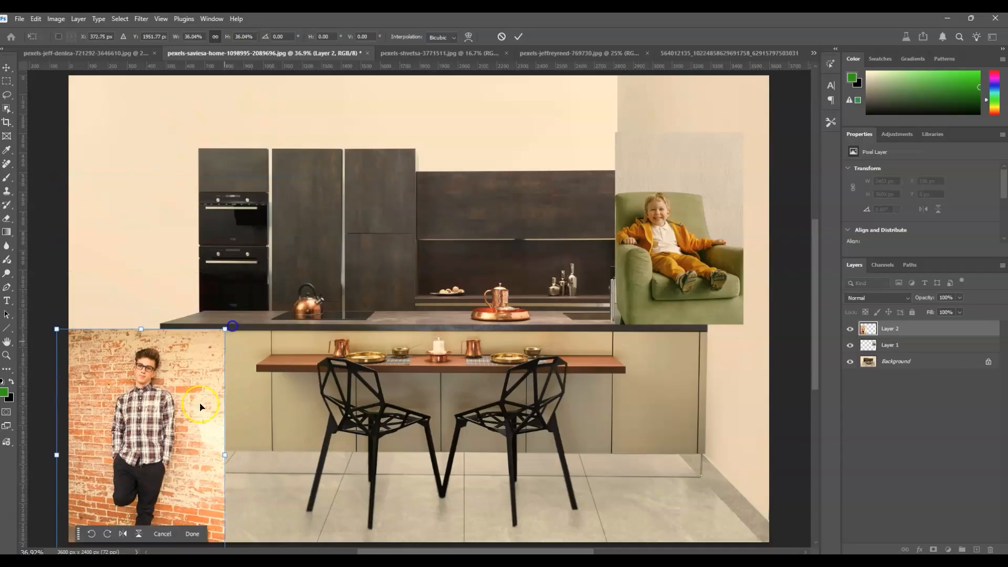
left_click_drag(203, 410, 228, 259)
left_click_drag(266, 167, 237, 202)
left_click_drag(204, 311, 193, 243)
left_click(230, 333)
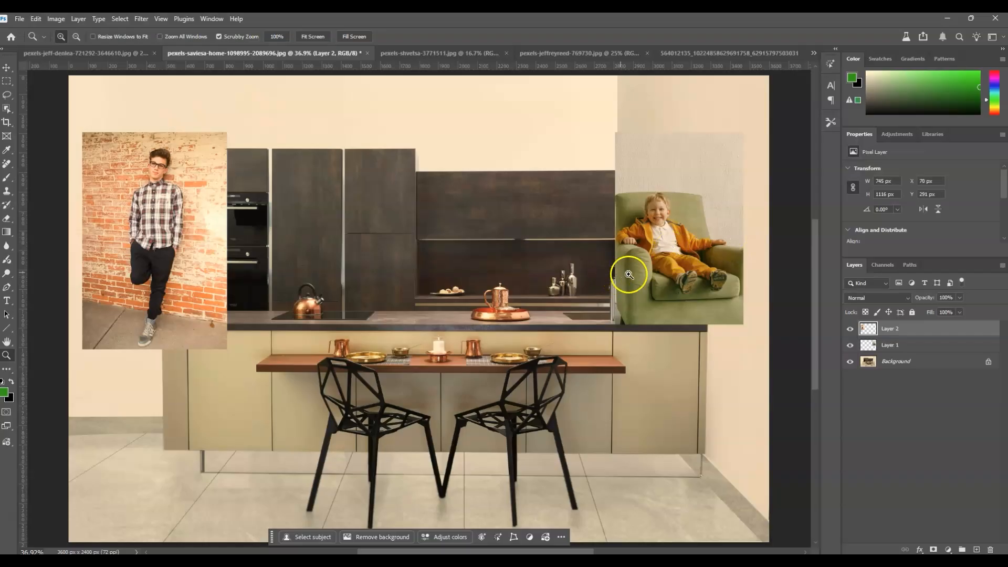
Step: Add the two-line text "put the kid on the black / chair with the same pose" above the child's photo
key("t")
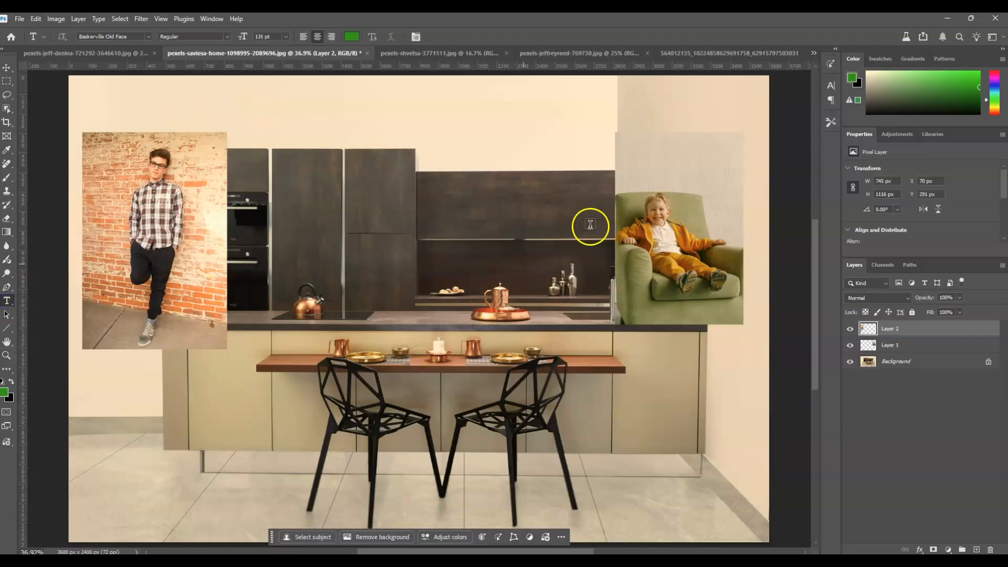
left_click(633, 143)
left_click(634, 144)
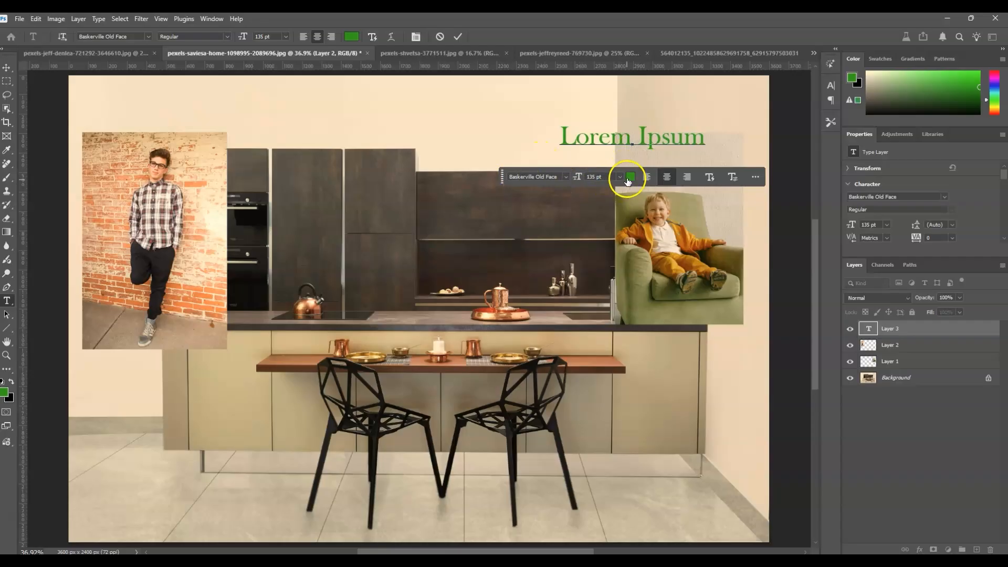
key("ctrl+a")
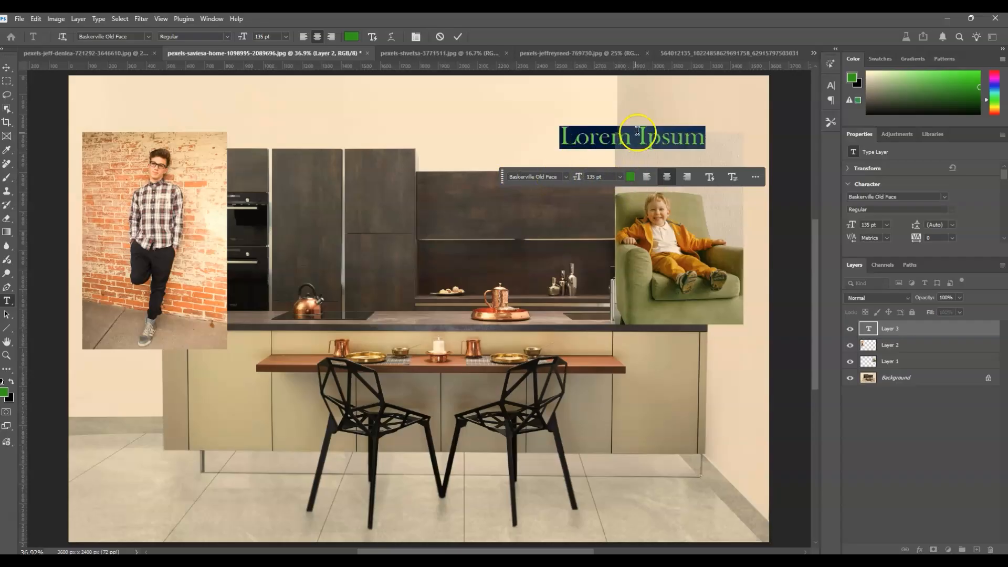
type("put the kid on the black")
key("Return")
type("chair with the same pose")
left_click(615, 150)
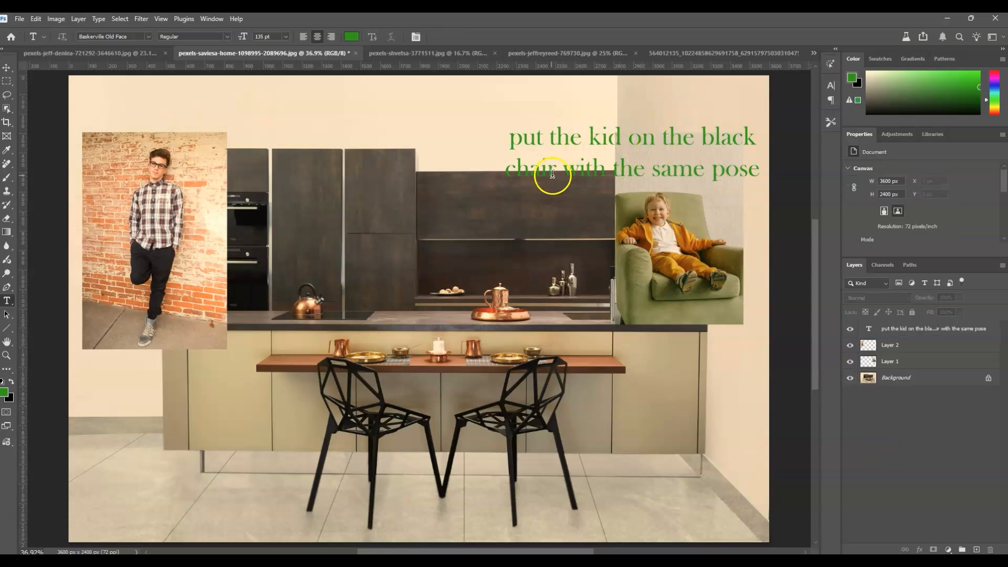
Step: Scale the child's caption to about 57% and fit it over the upper part of the child's photo
left_click(899, 328)
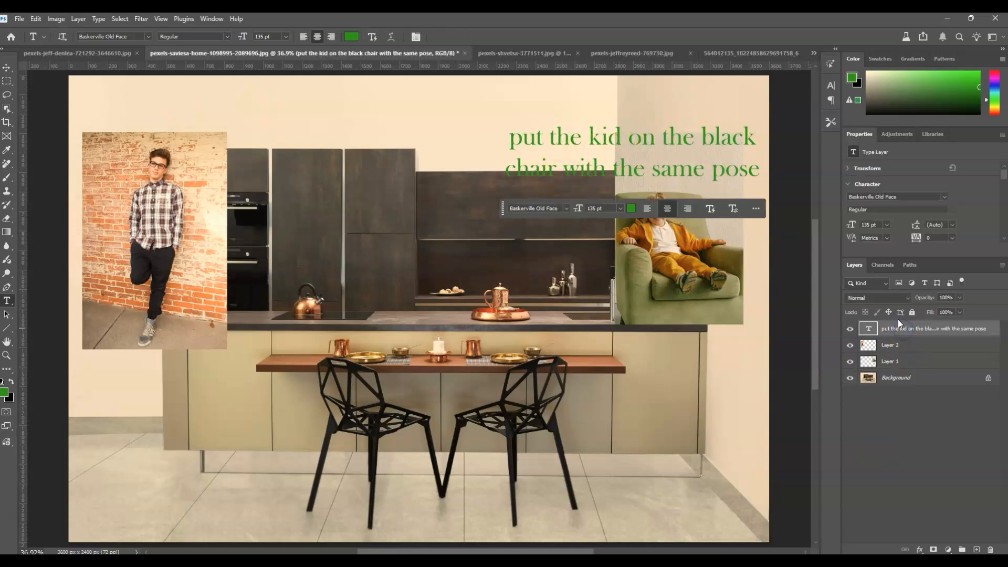
key("ctrl+t")
left_click_drag(505, 122, 649, 160)
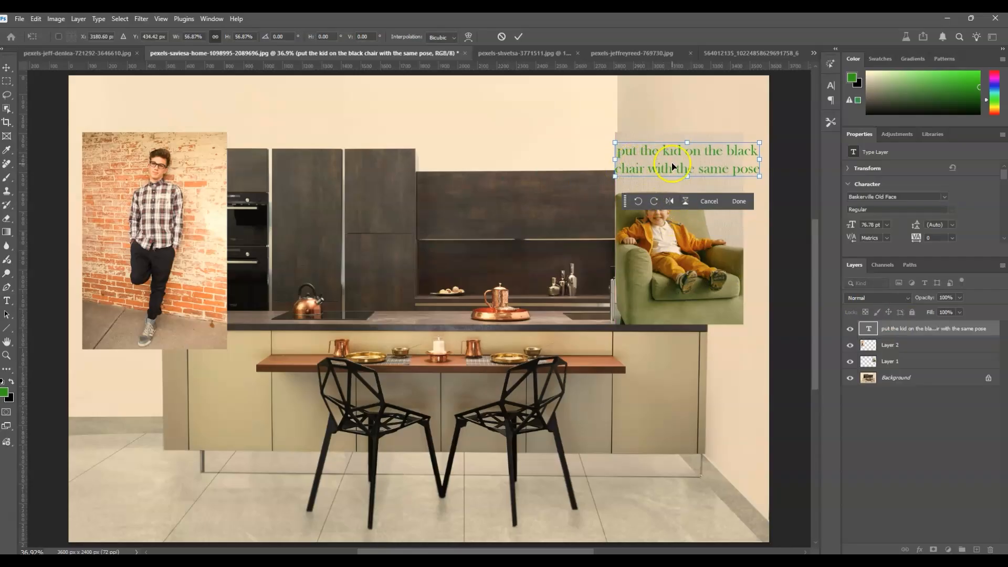
key("Return")
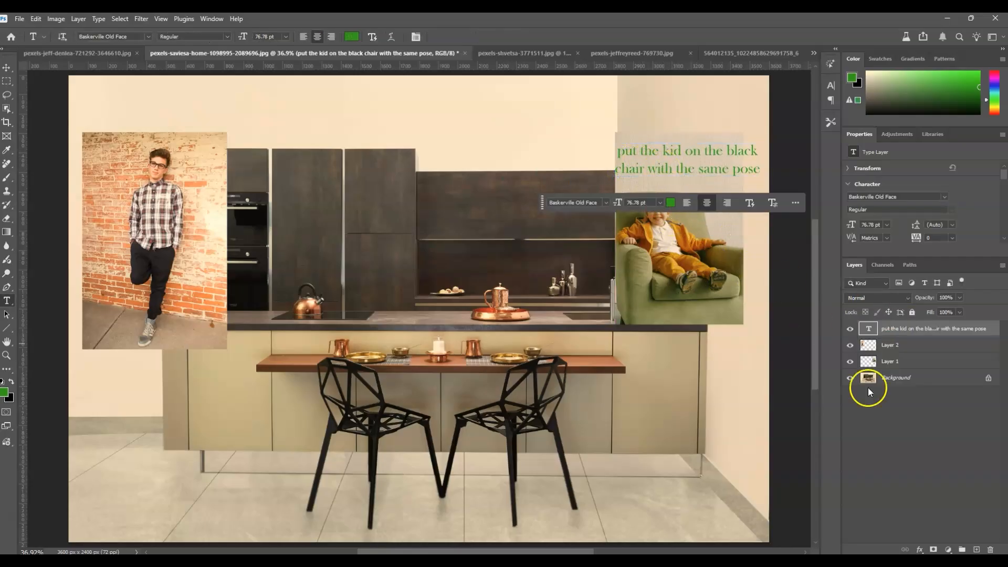
Step: Add the two-line text "the man preparing a / dish wearing a black apron" above the man's photo
left_click(115, 102)
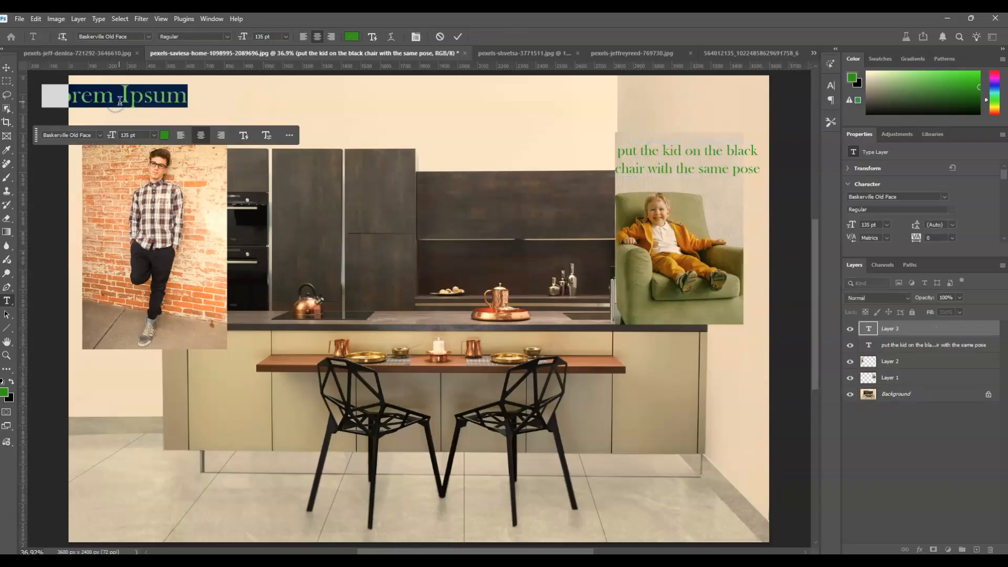
type("mak")
key("BackSpace")
key("BackSpace")
key("BackSpace")
type("the man preparing a")
key("Return")
type("dish wearing a black apron")
Step: Squeeze the man's caption horizontally so it sits just above his photo, and commit the text
key("ctrl+t")
left_click_drag(204, 86, 344, 90)
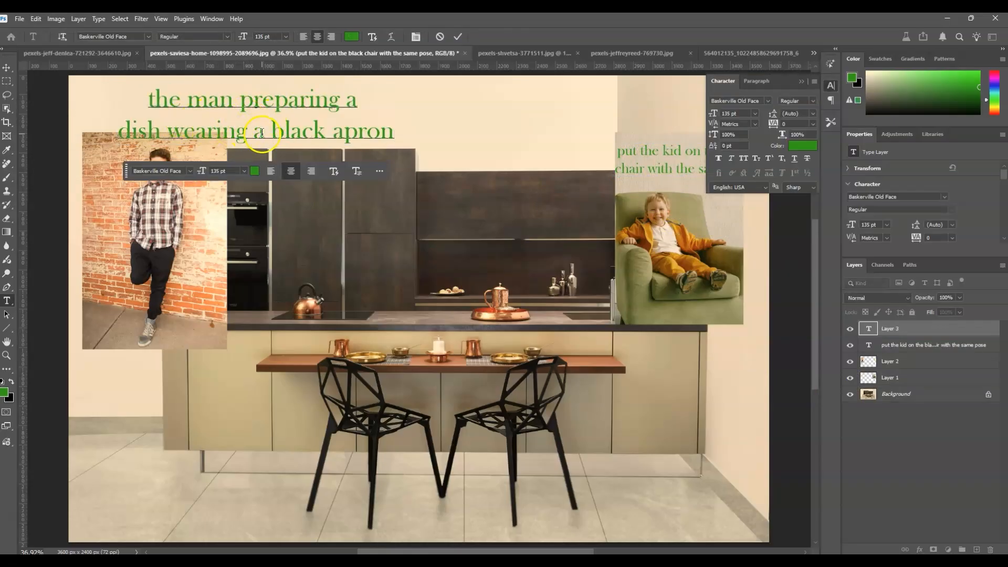
key("ctrl")
left_click_drag(387, 94, 287, 97)
left_click(238, 115)
left_click(872, 385)
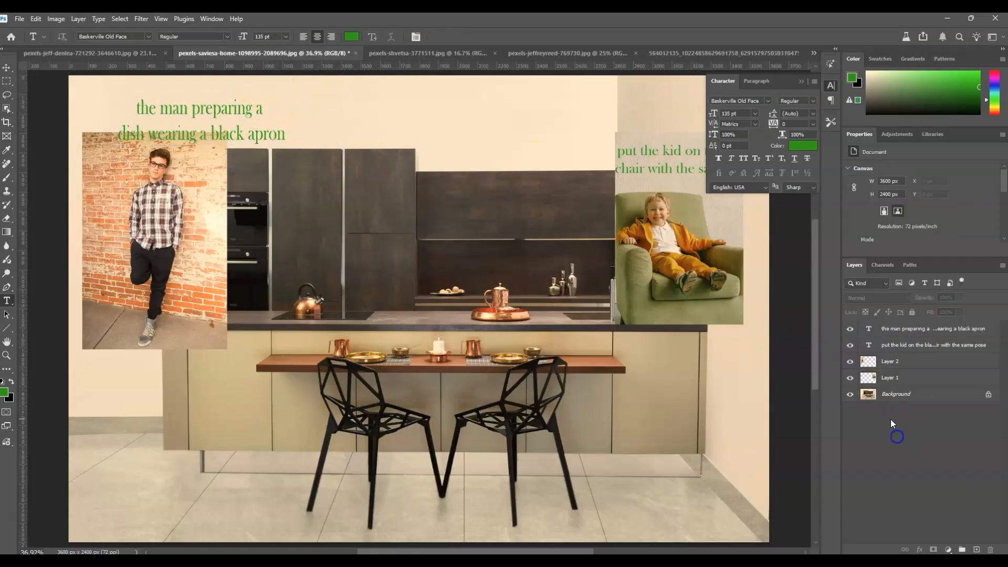
Step: Add the text "red furry mat" on the floor in the lower left of the kitchen image
left_click(154, 487)
left_click(154, 488)
key("ctrl+a")
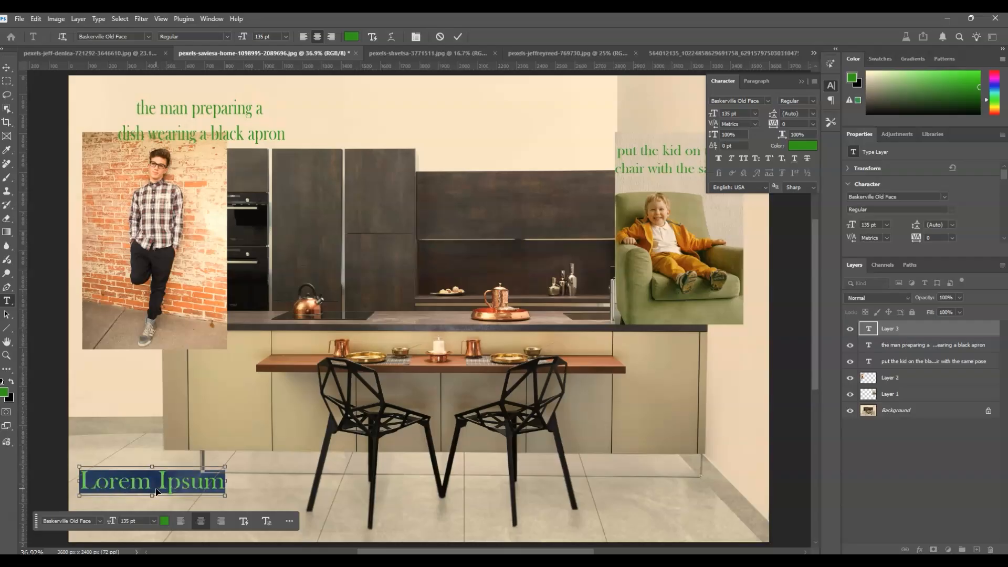
type("red")
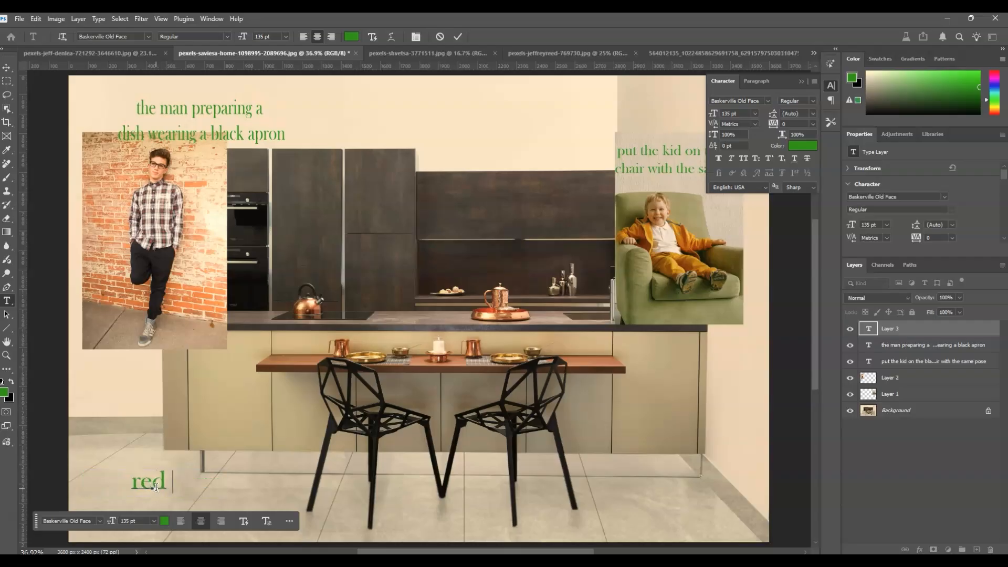
type(" furry ma")
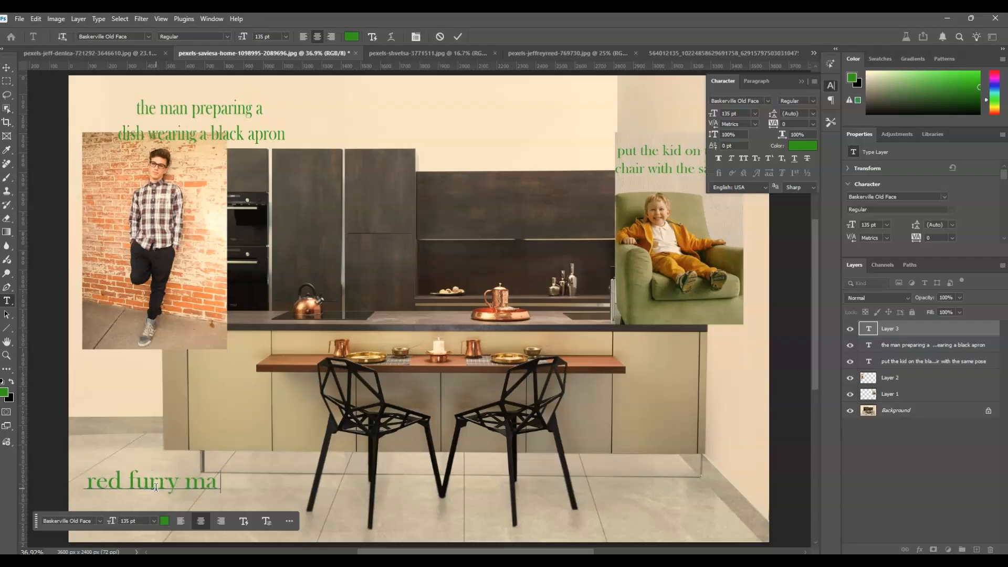
type("t")
left_click(241, 522)
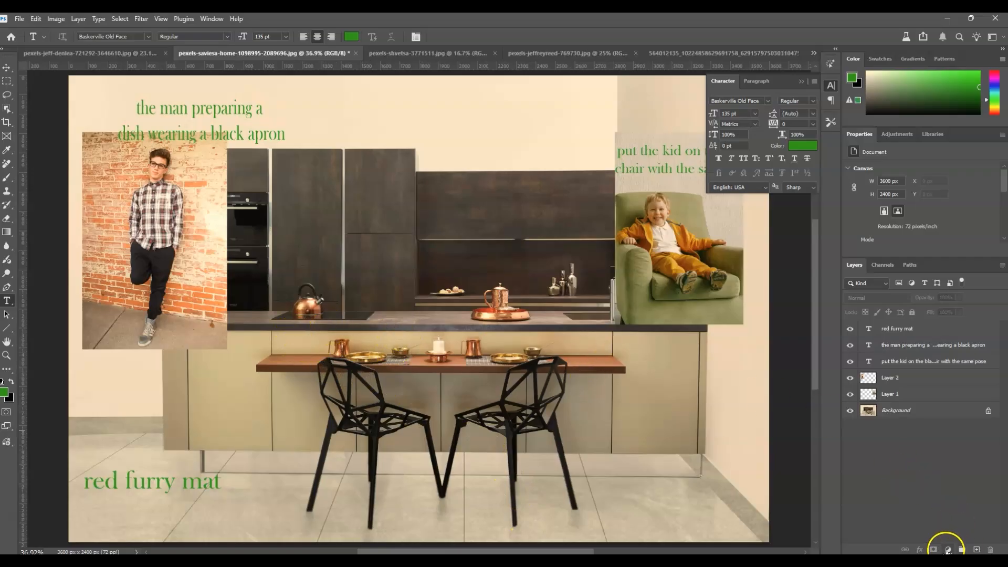
Step: On a new layer, brush a green circle around the man's photo and caption and an arrow to the copper pot on the counter
left_click(977, 551)
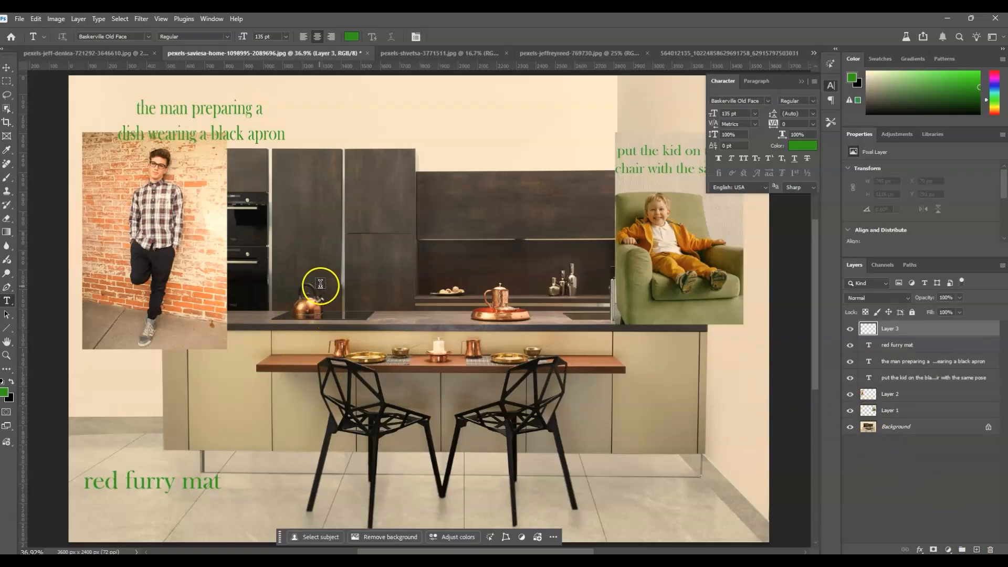
key("b")
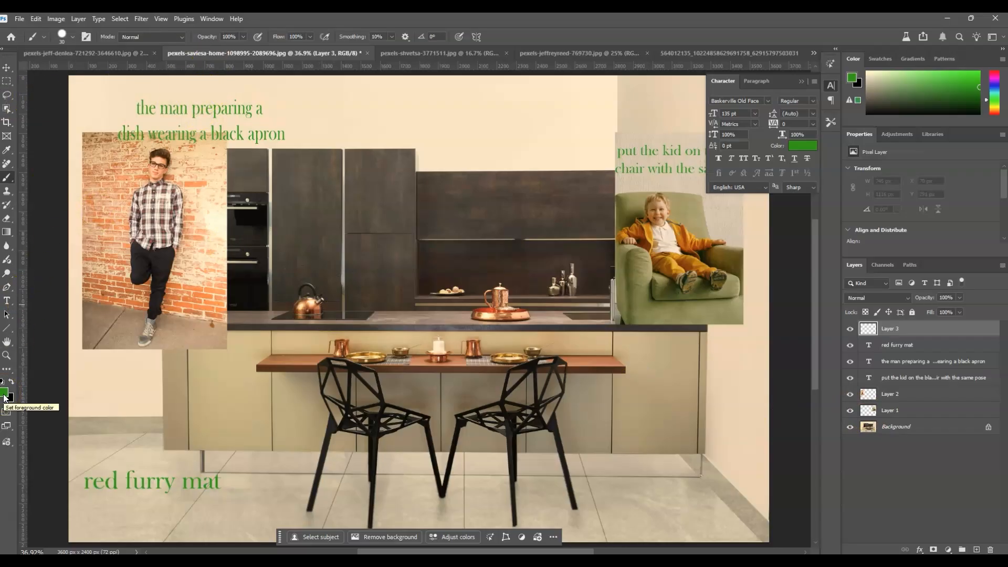
mouse_move(293, 120)
left_mouse_down()
mouse_move(286, 100)
mouse_move(223, 84)
mouse_move(150, 84)
mouse_move(84, 122)
mouse_move(72, 188)
mouse_move(79, 262)
mouse_move(135, 363)
mouse_move(178, 354)
mouse_move(227, 284)
mouse_move(290, 148)
mouse_move(292, 118)
left_mouse_up()
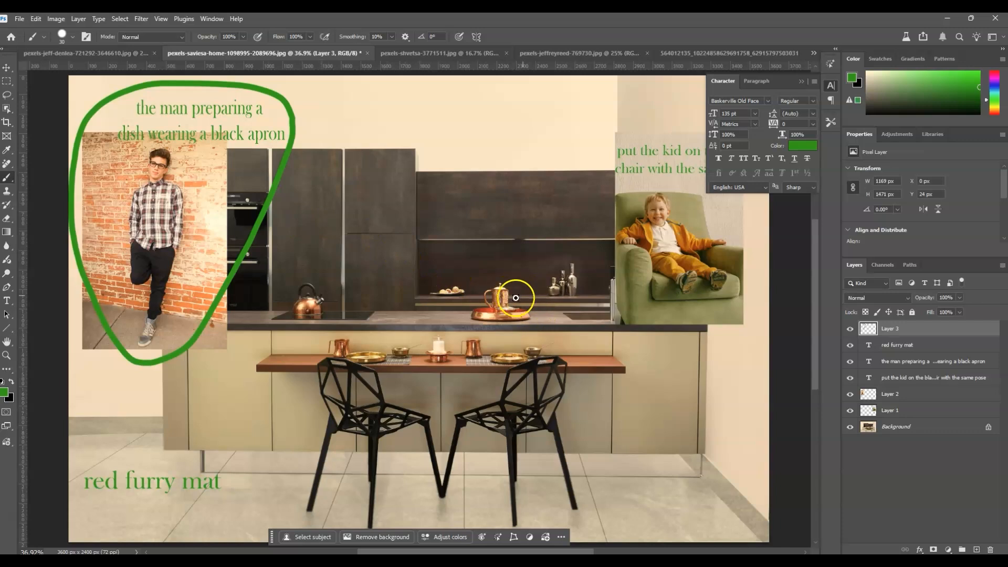
left_click_drag(277, 183, 459, 255)
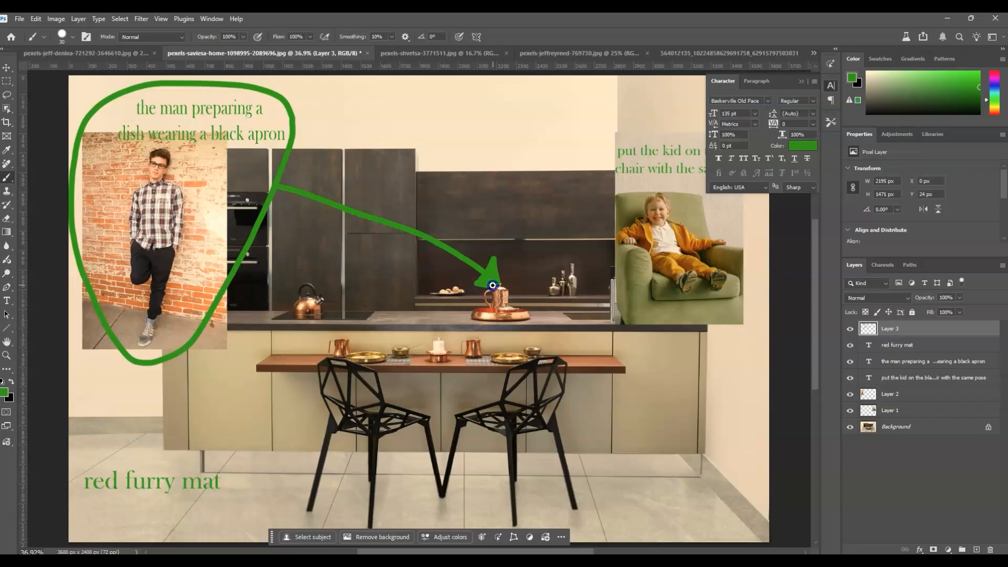
Step: Brush a green circle around the child's photo and caption and an arrow from the photo to the right-hand black chair
mouse_move(756, 329)
left_mouse_down()
mouse_move(715, 341)
mouse_move(627, 338)
mouse_move(592, 270)
mouse_move(615, 159)
mouse_move(672, 121)
left_mouse_up()
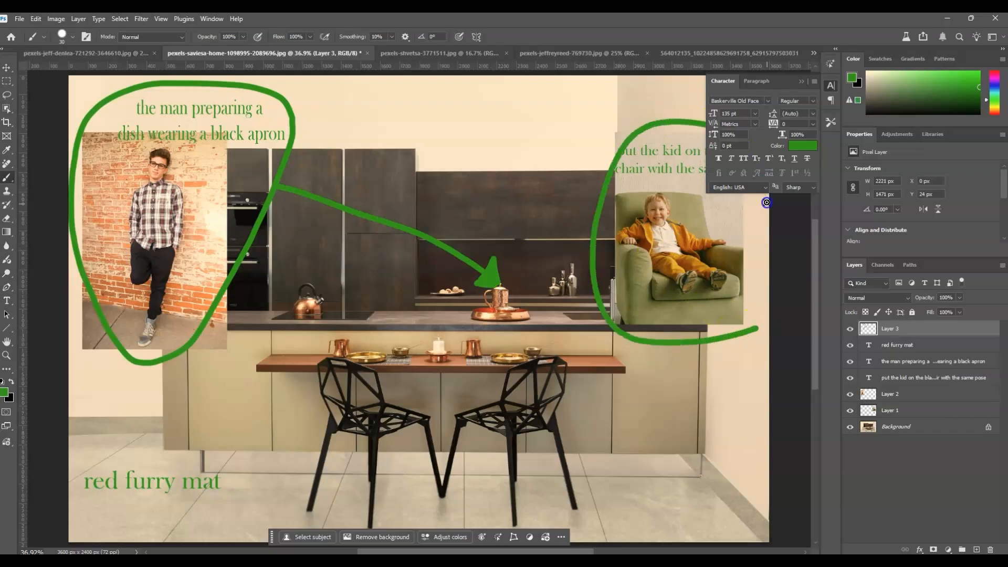
left_click_drag(759, 216, 748, 328)
left_click_drag(657, 282, 538, 385)
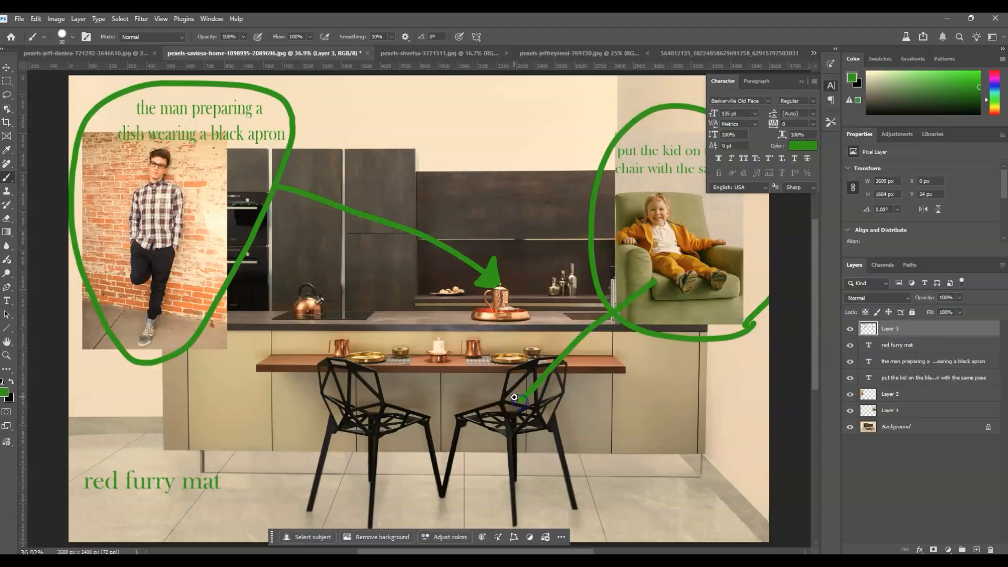
left_click_drag(528, 407, 519, 404)
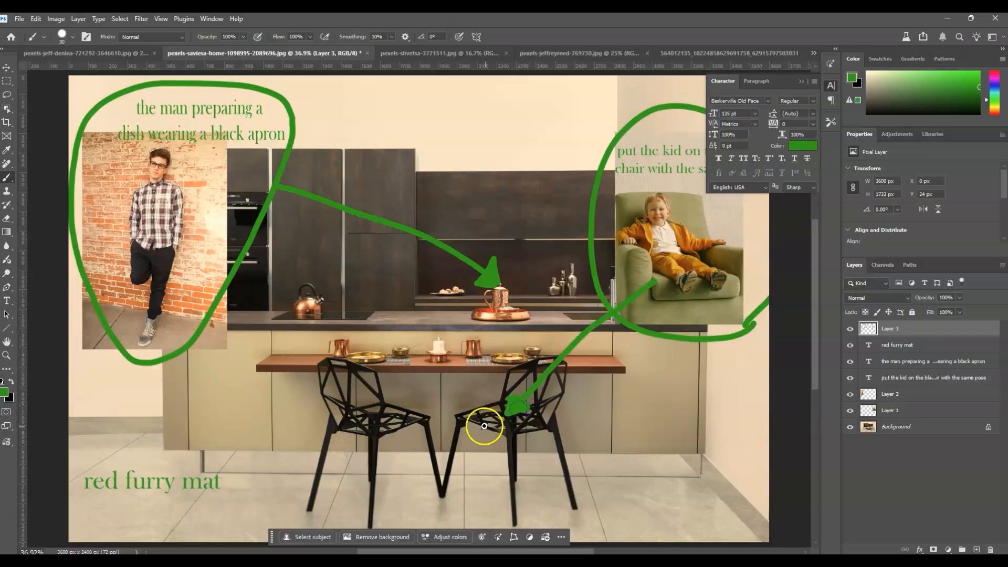
left_click(513, 406)
Step: Brush a green arrow from the "red furry mat" text to the floor between the chairs, then deselect the layer and collapse the Character settings
mouse_move(301, 493)
left_mouse_down()
mouse_move(411, 506)
mouse_move(401, 516)
mouse_move(415, 506)
mouse_move(407, 511)
left_mouse_up()
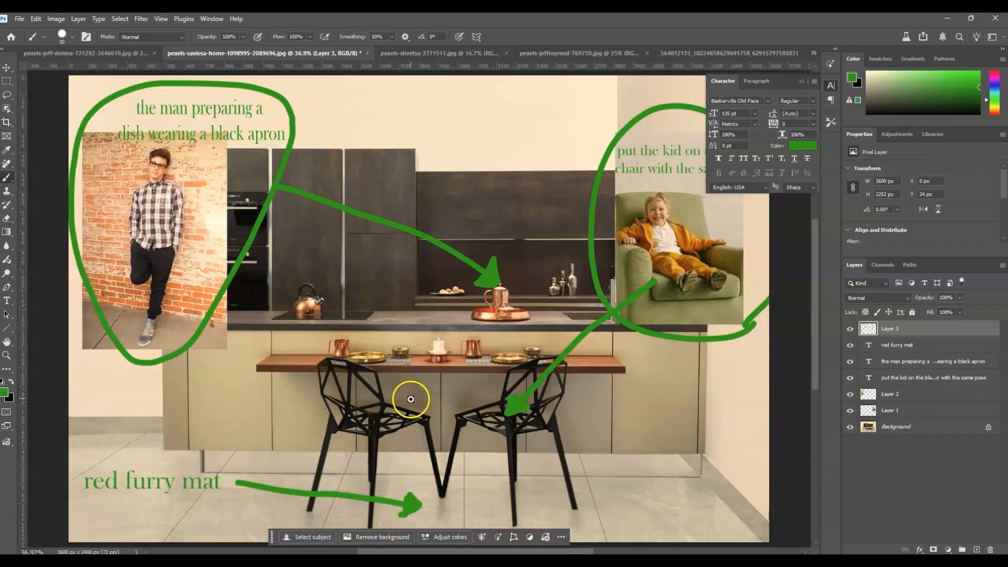
left_click(904, 474)
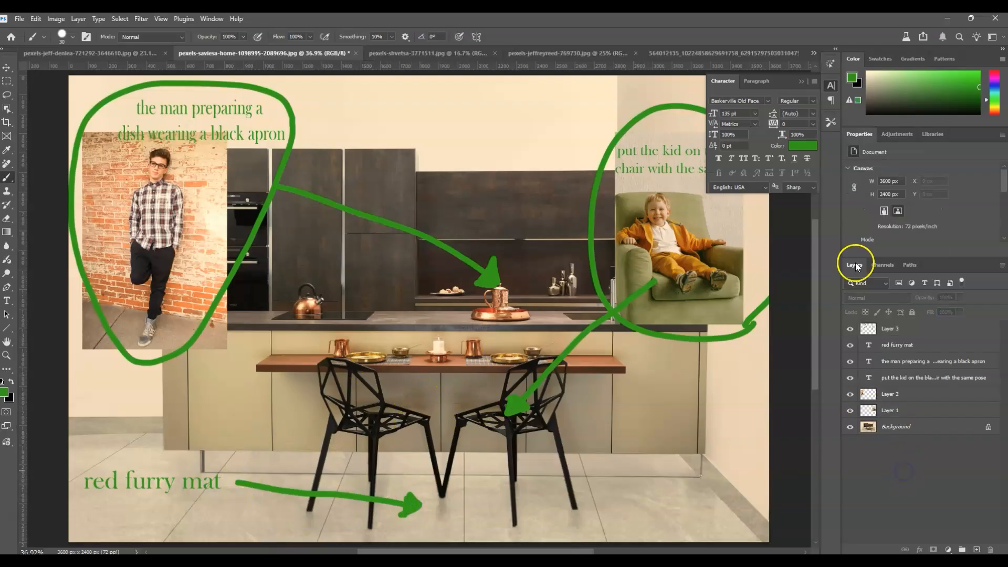
left_click(802, 81)
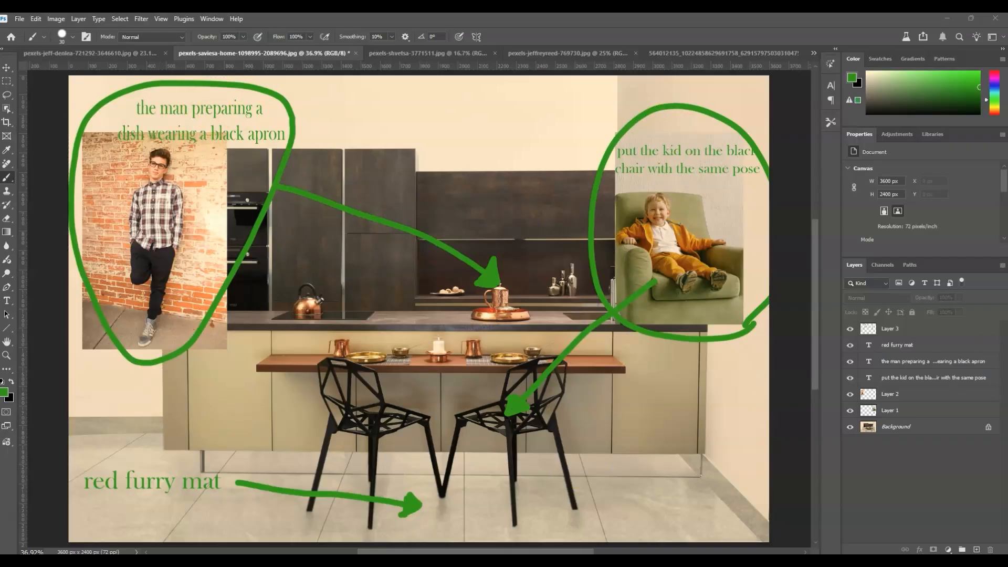
Step: Select the whole canvas and enter the Generative Fill prompt "complete the prompts in green, then remove the prompts and sample images"
key("ctrl+a")
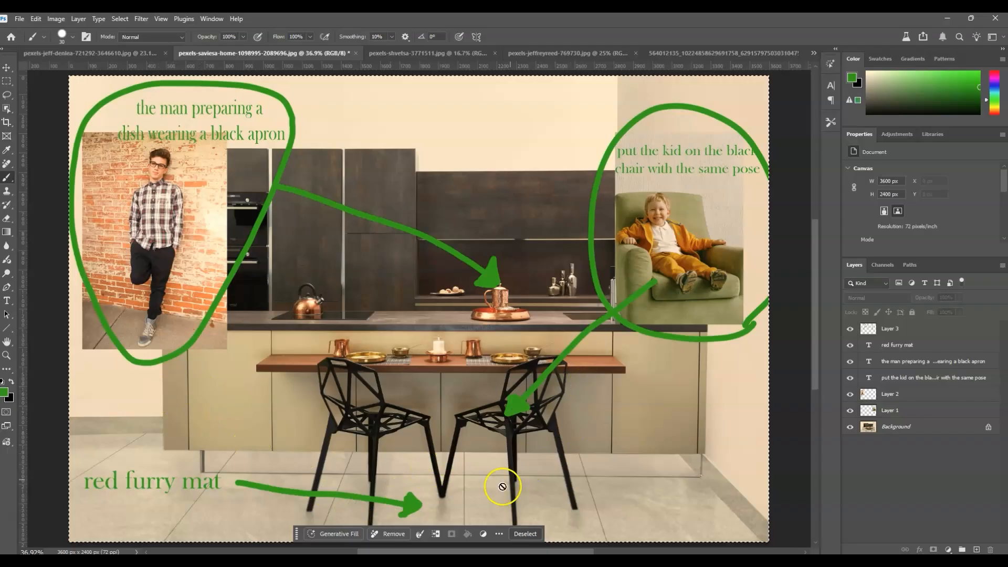
left_click(336, 534)
left_click(346, 531)
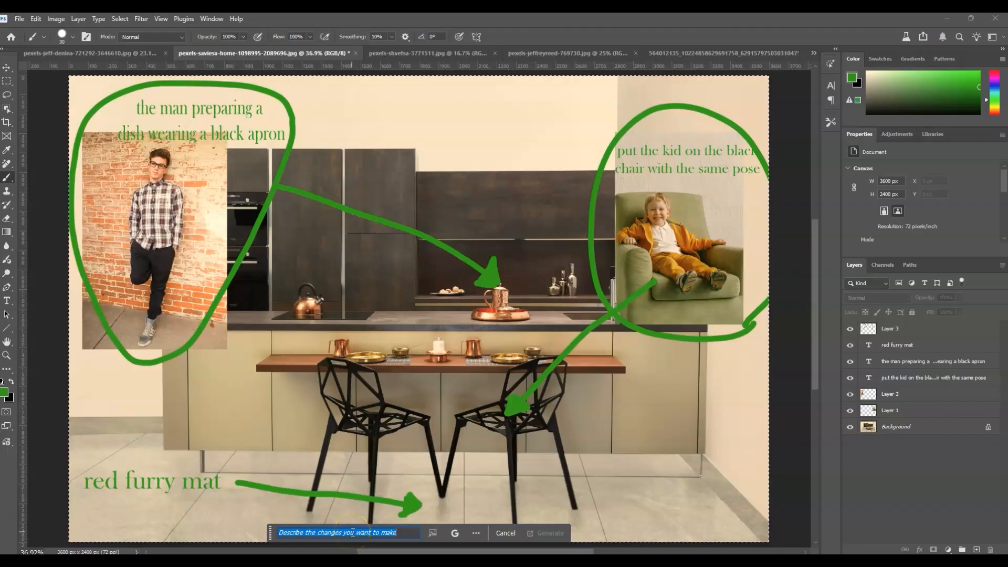
type("complete the prompts in")
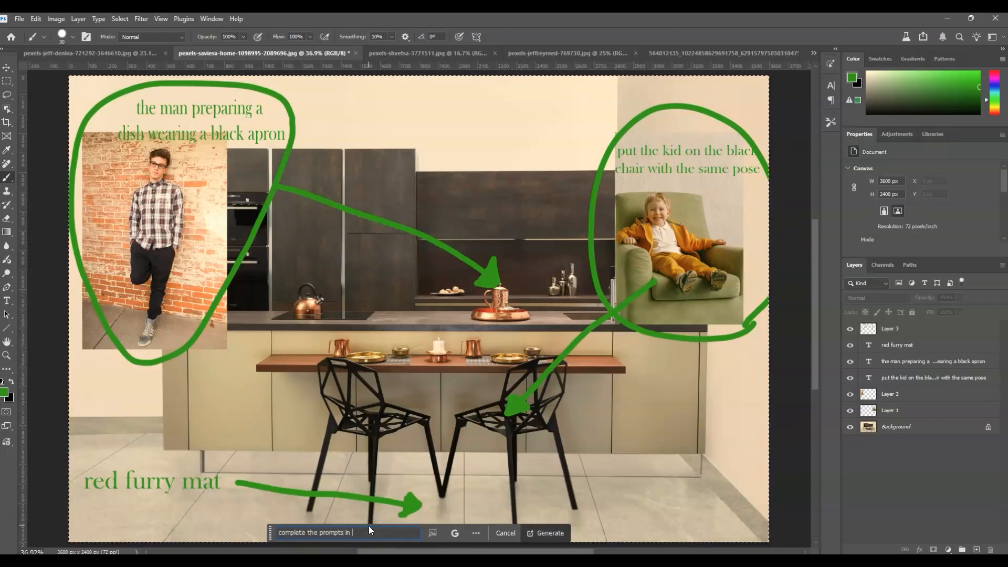
type(" green, then remove the prompts")
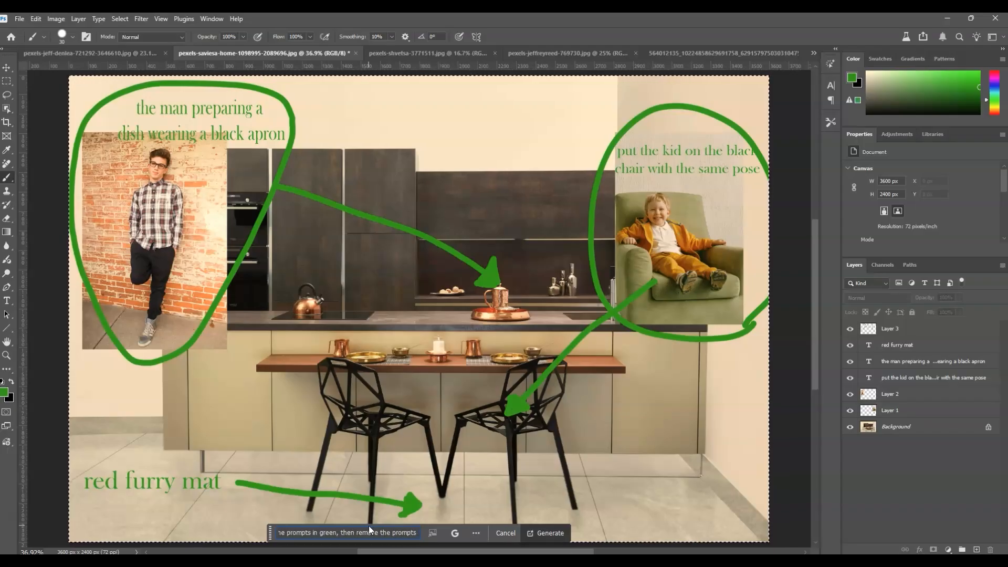
type(" and sample images")
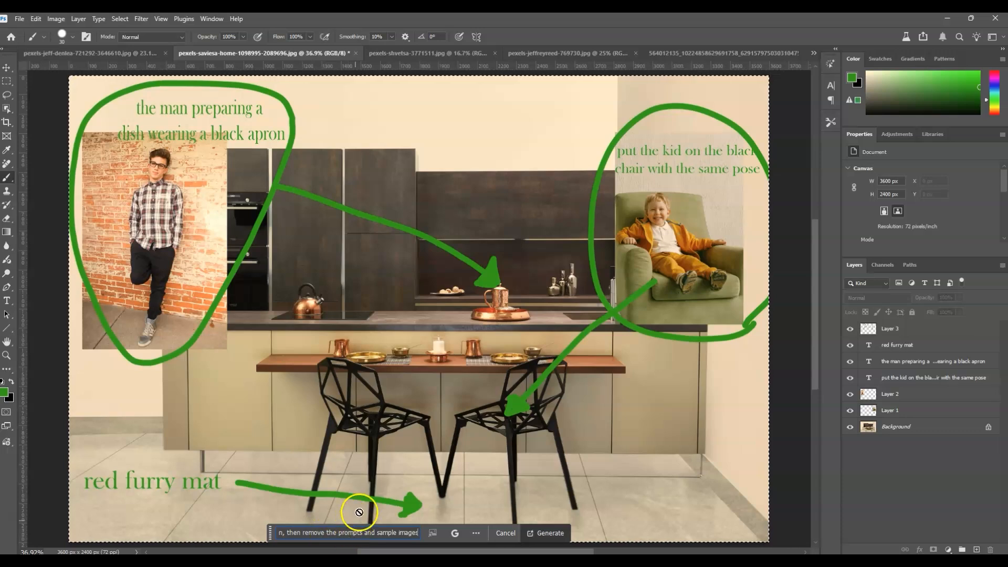
Step: Choose the Gemini 2.5 (Nano Banana) model and generate the fill
left_click(456, 534)
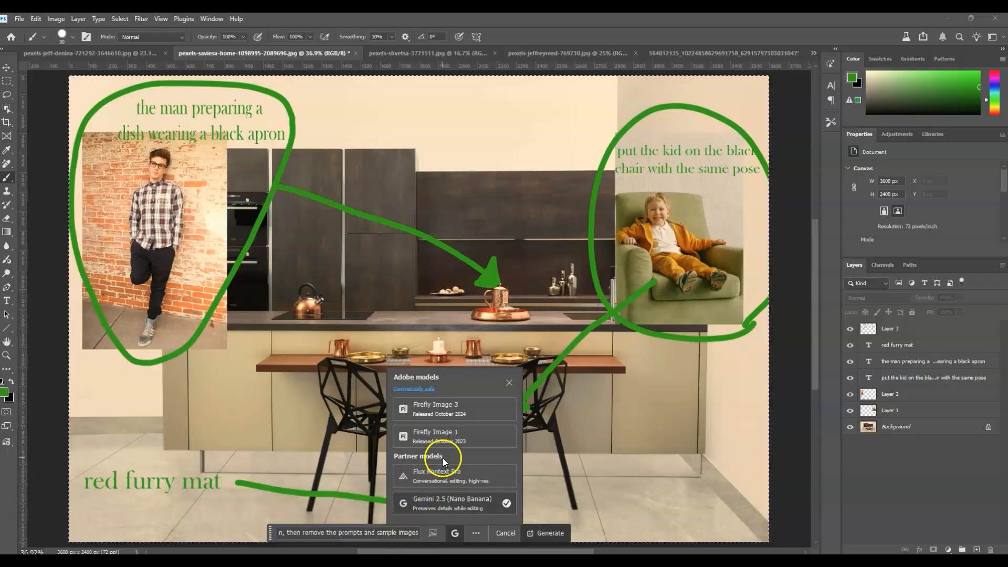
left_click(462, 503)
left_click(555, 537)
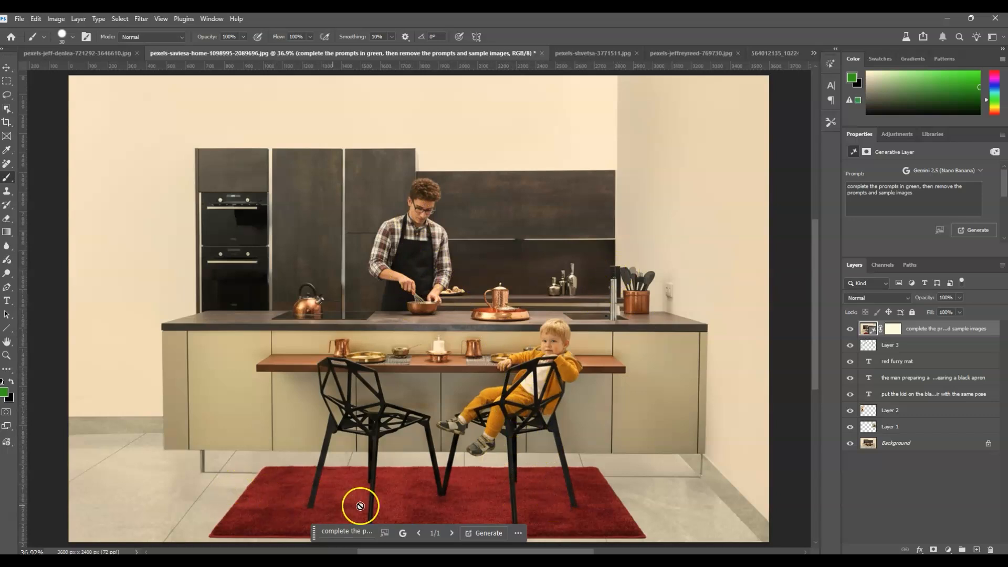
Step: Deselect the generated layer, then hide and show it to compare the result with the annotated kitchen photo
left_click(860, 481)
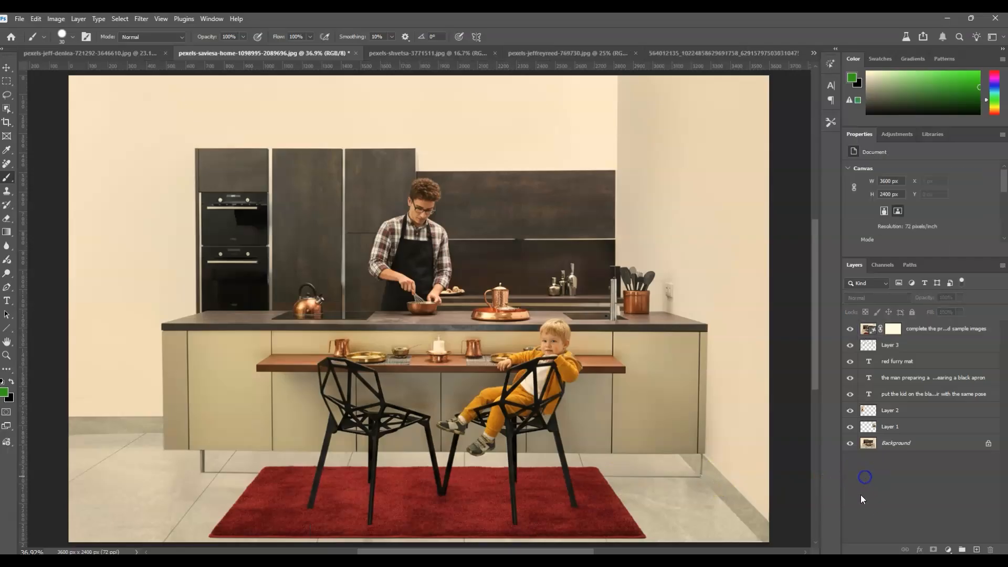
left_click(851, 331)
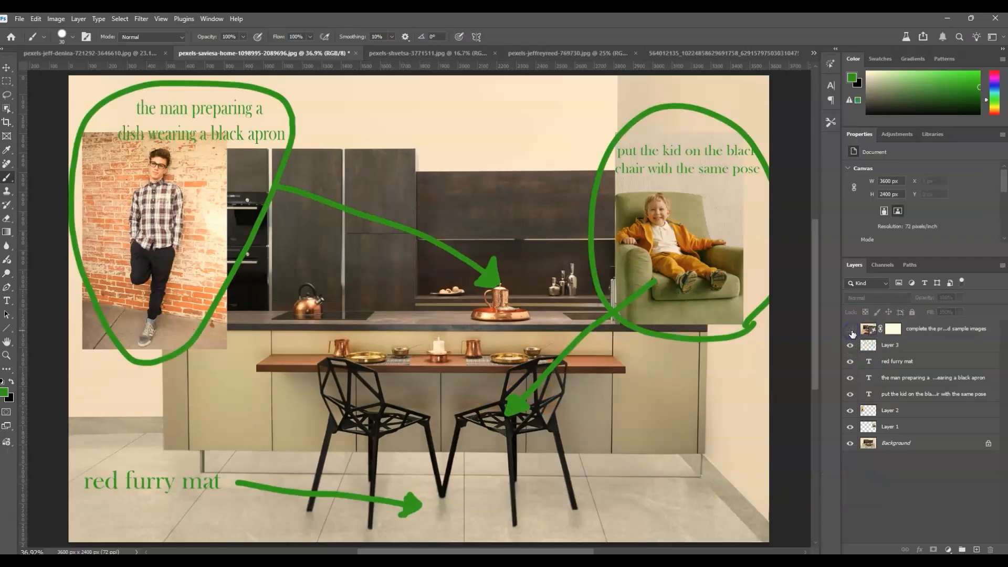
left_click(851, 331)
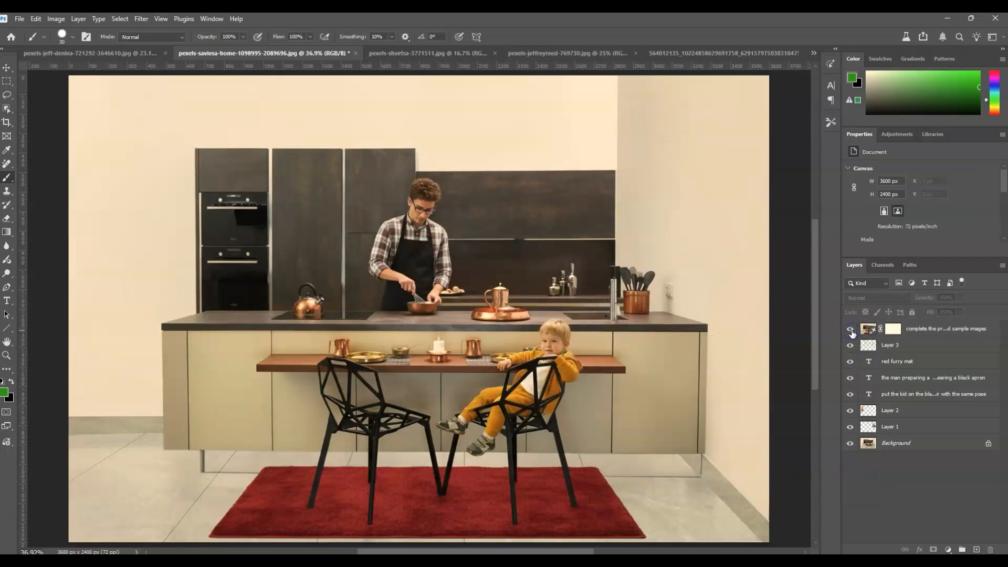